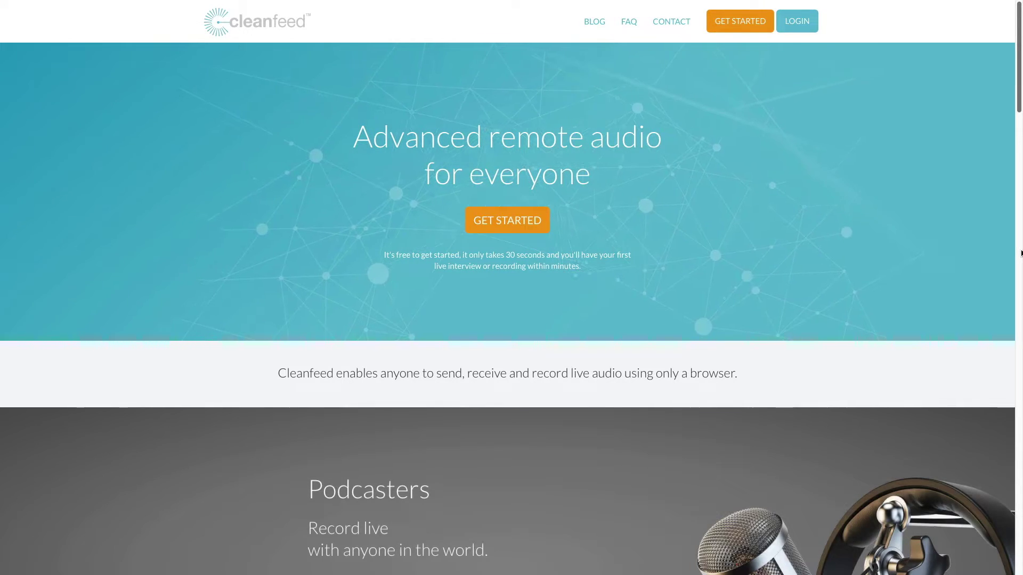
- Sign in to Cleanfeed with the account's login name and password to reach the studio
left_click(804, 25)
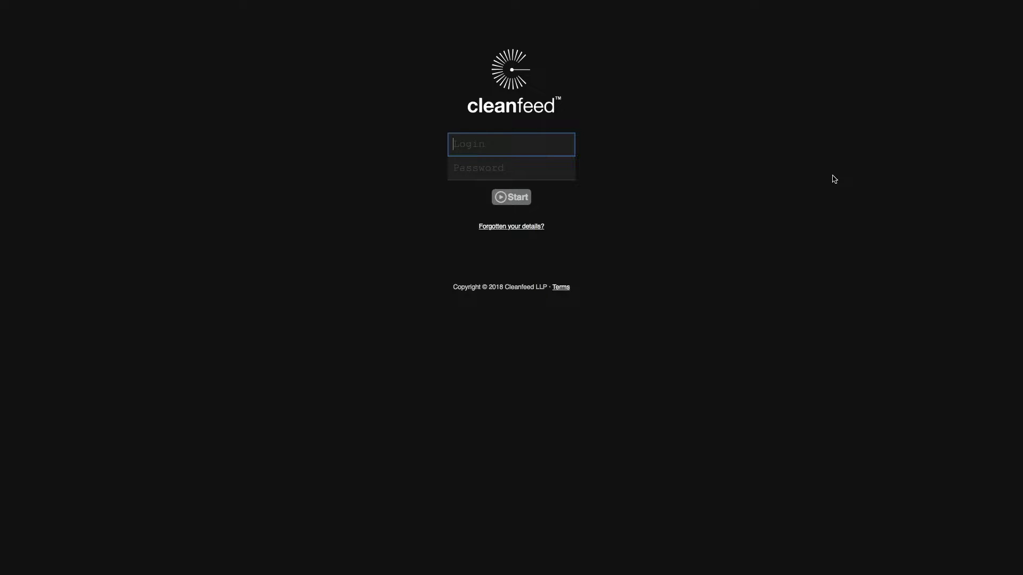
type("podpeak")
key("Tab")
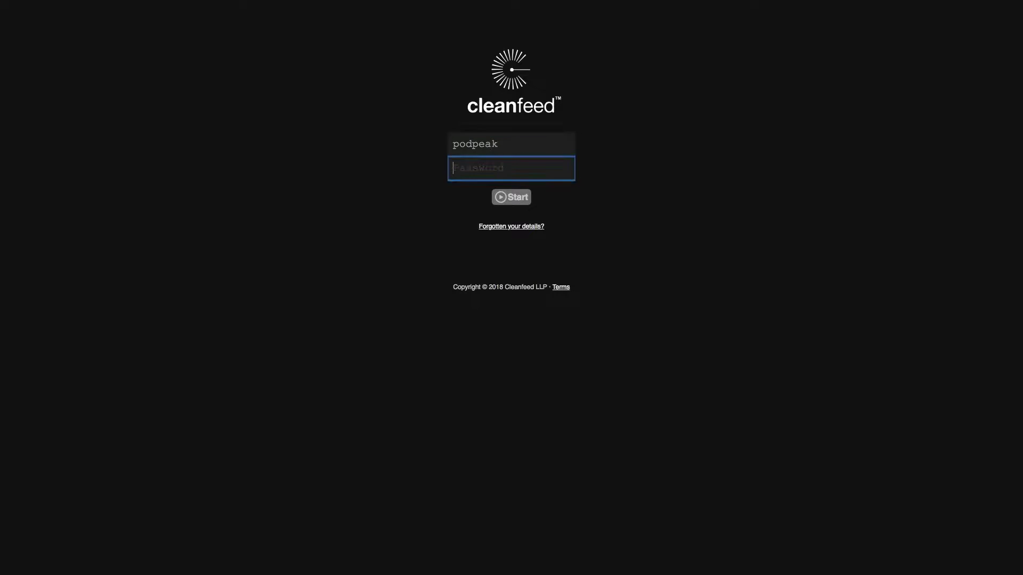
type("•••••••")
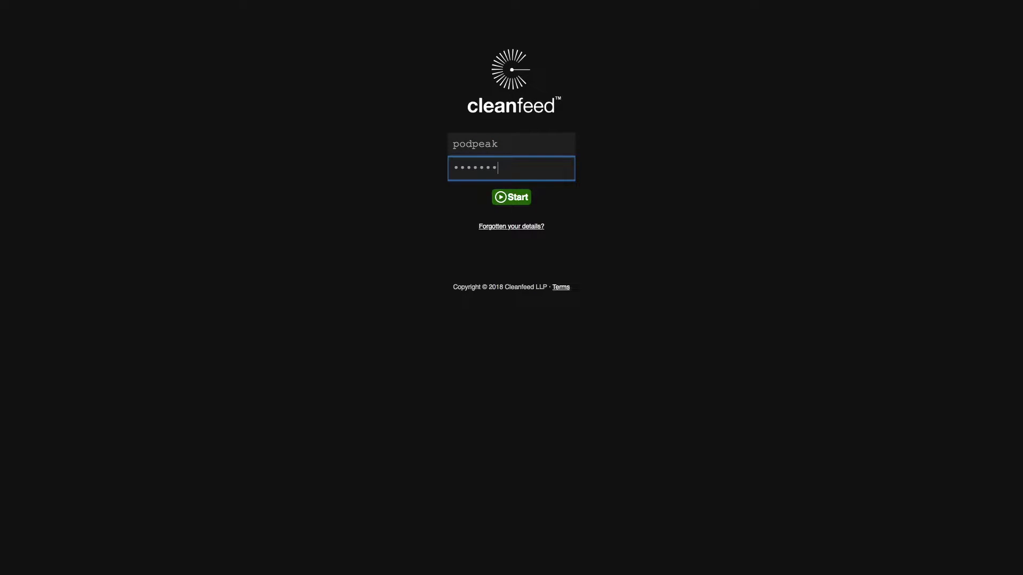
type("••••")
key("Return")
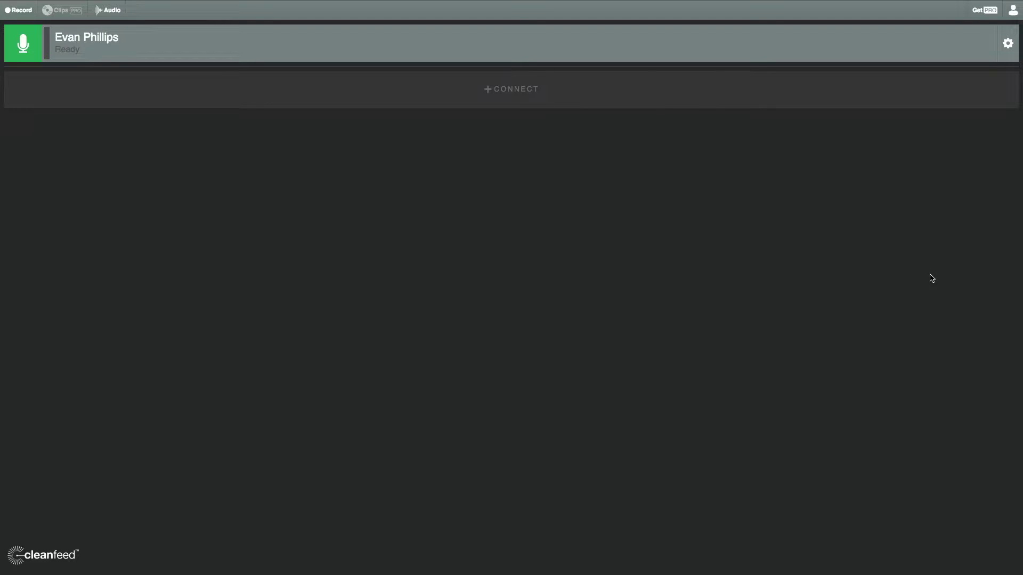
left_click(105, 11)
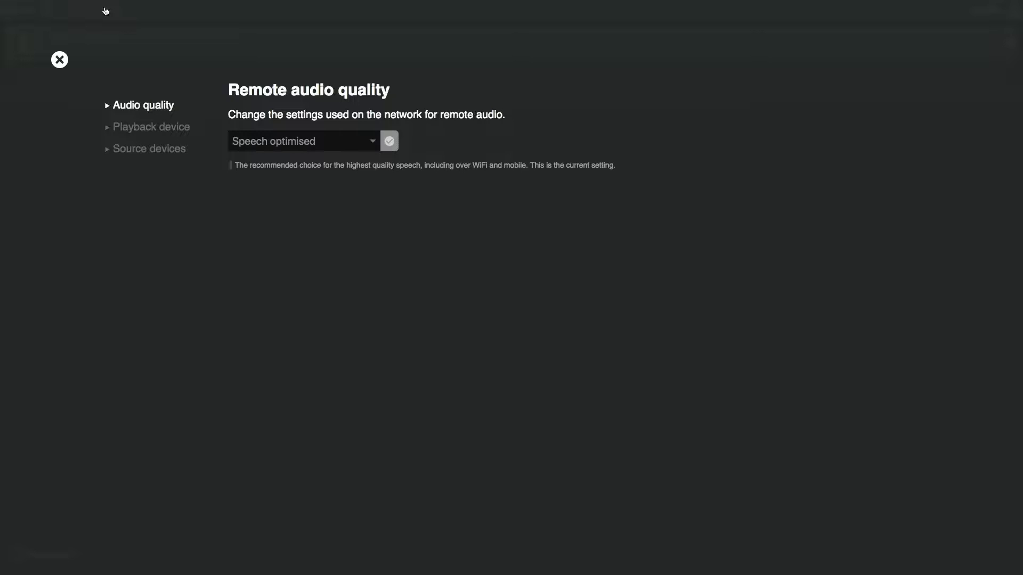
left_click(373, 143)
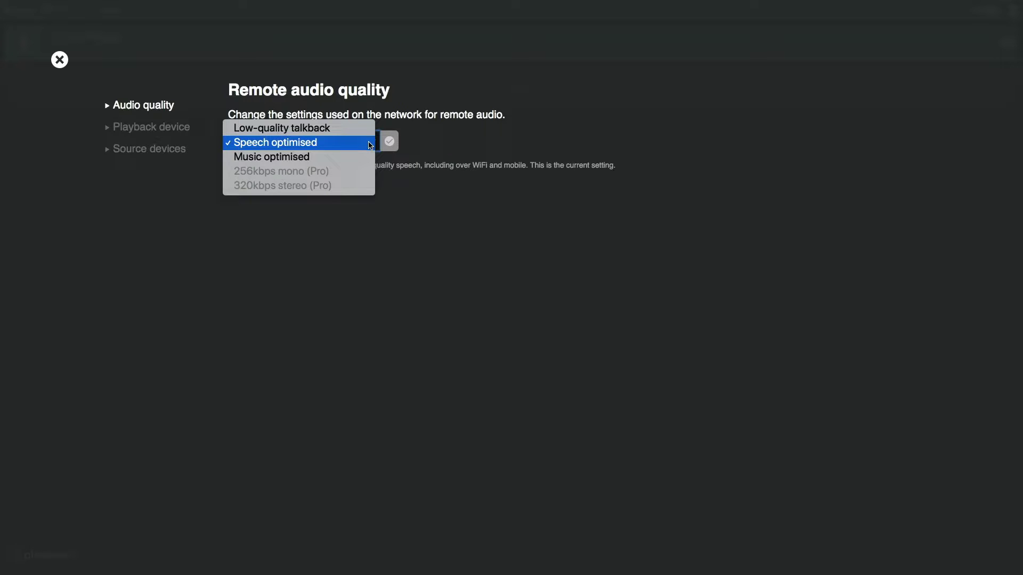
left_click(471, 151)
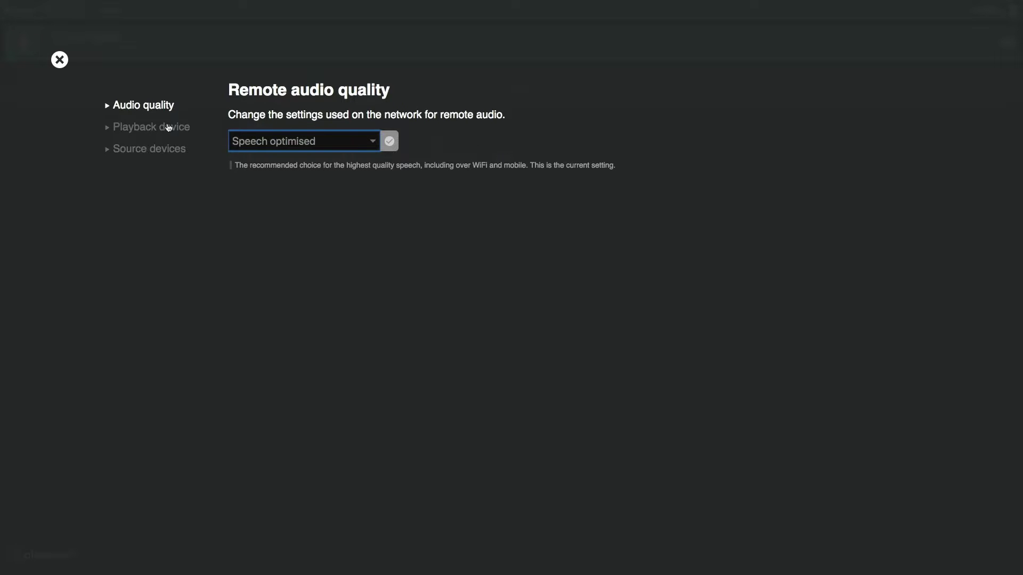
left_click(135, 127)
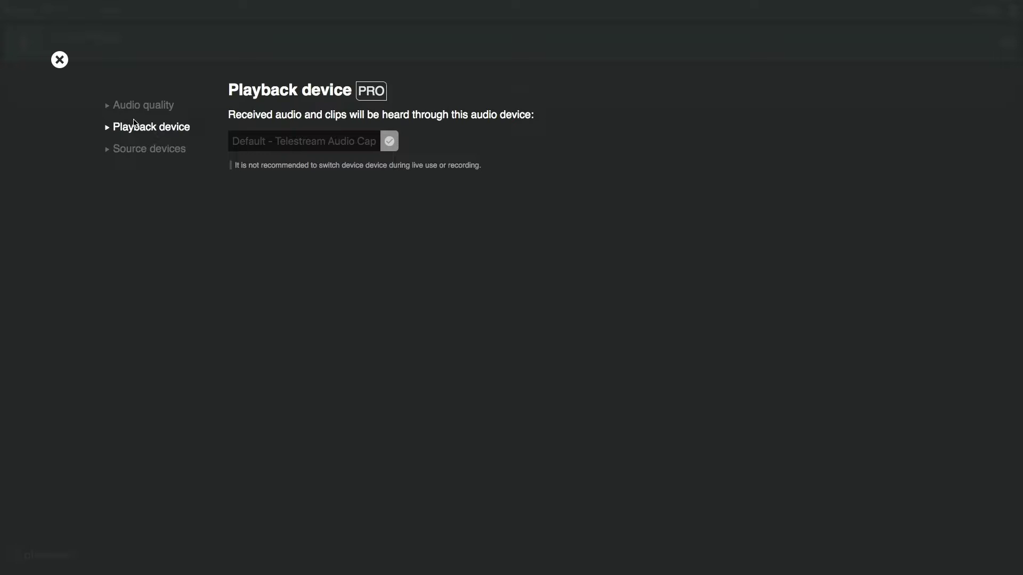
left_click(59, 59)
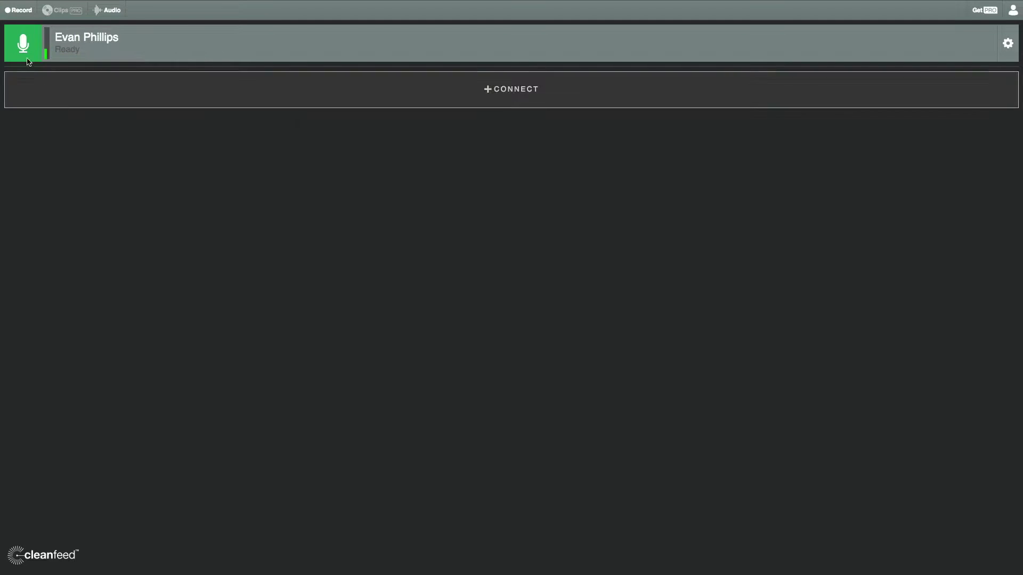
- Start a Cleanfeed recording named 'Pod Peak Test' with each party on separate tracks
left_click(19, 10)
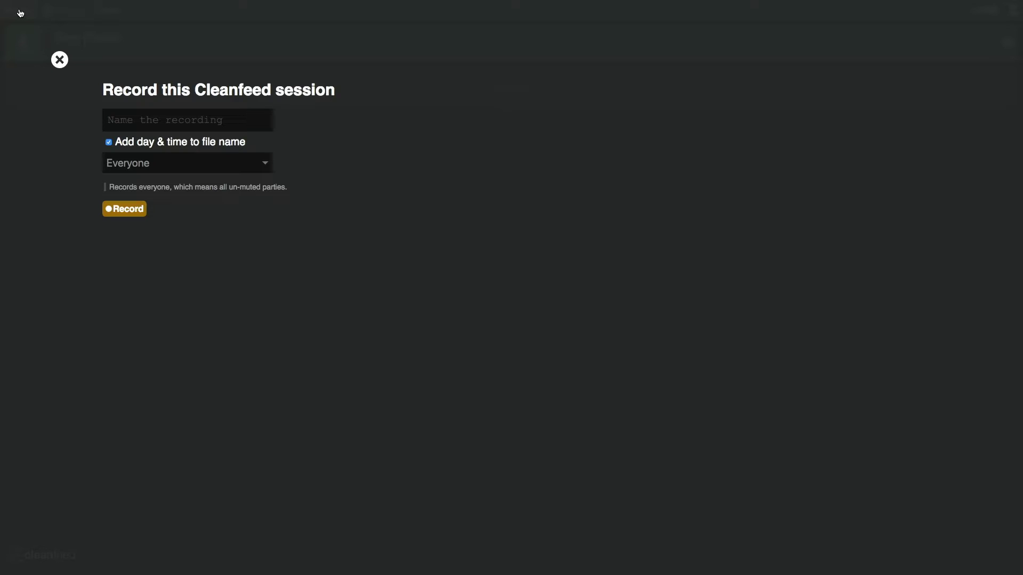
left_click(158, 120)
type("Pod Peak t")
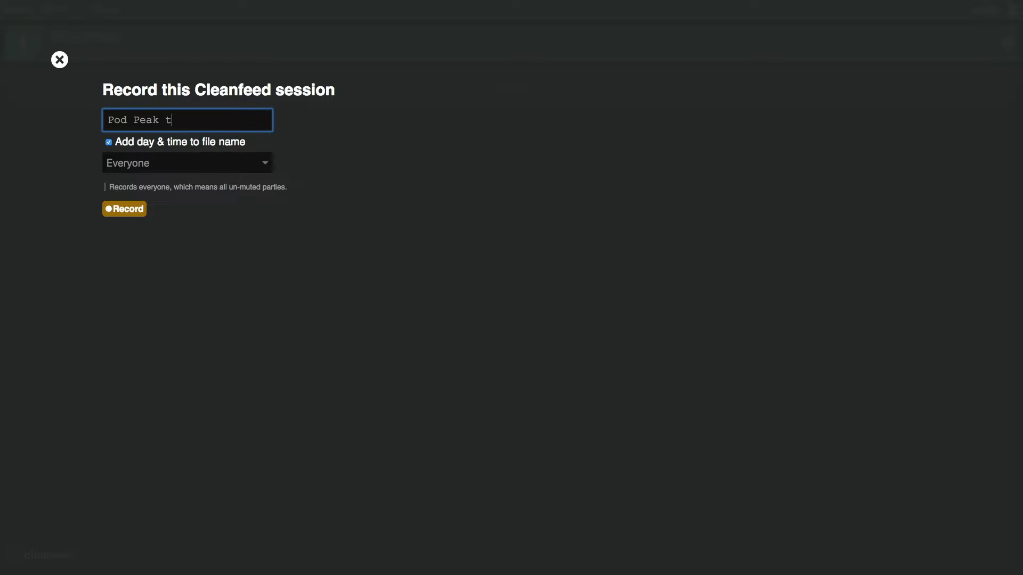
key("BackSpace")
type("Test")
left_click(233, 169)
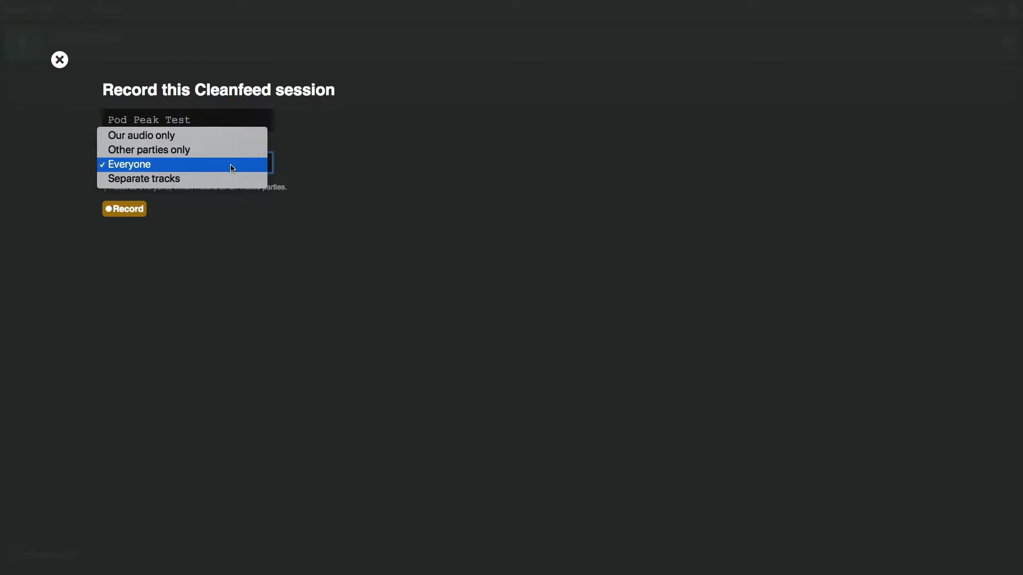
left_click(233, 179)
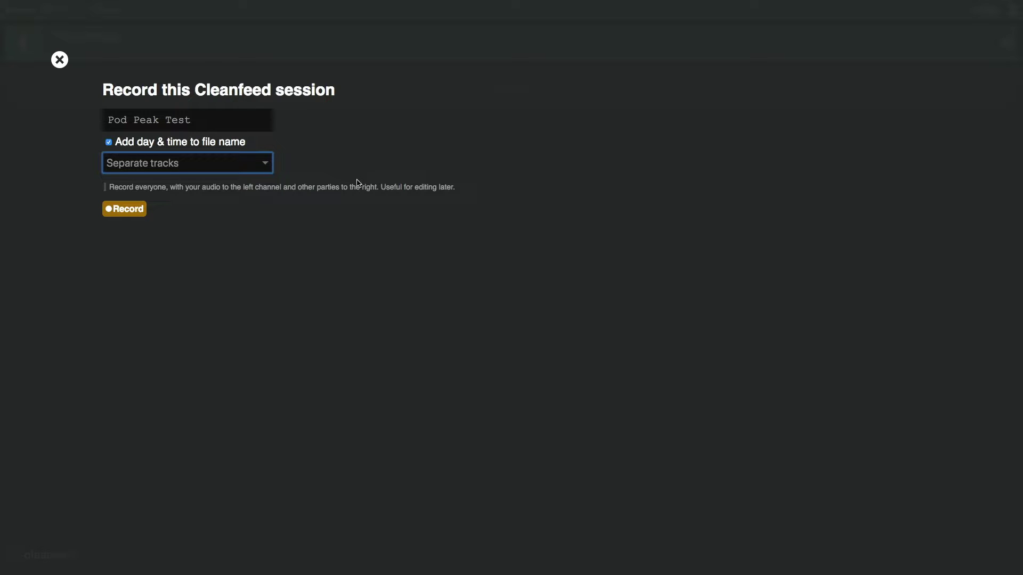
left_click(125, 210)
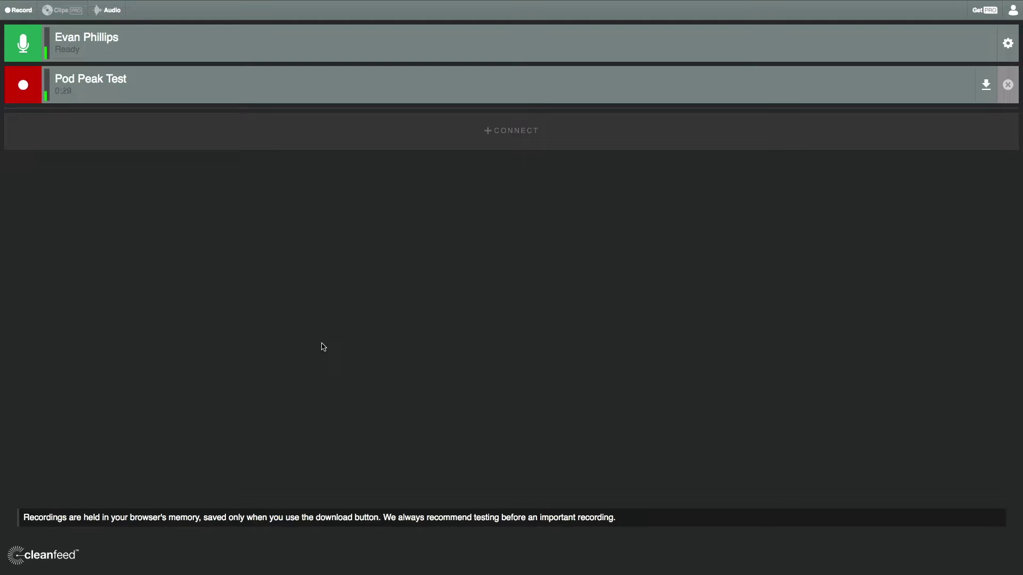
left_click(514, 136)
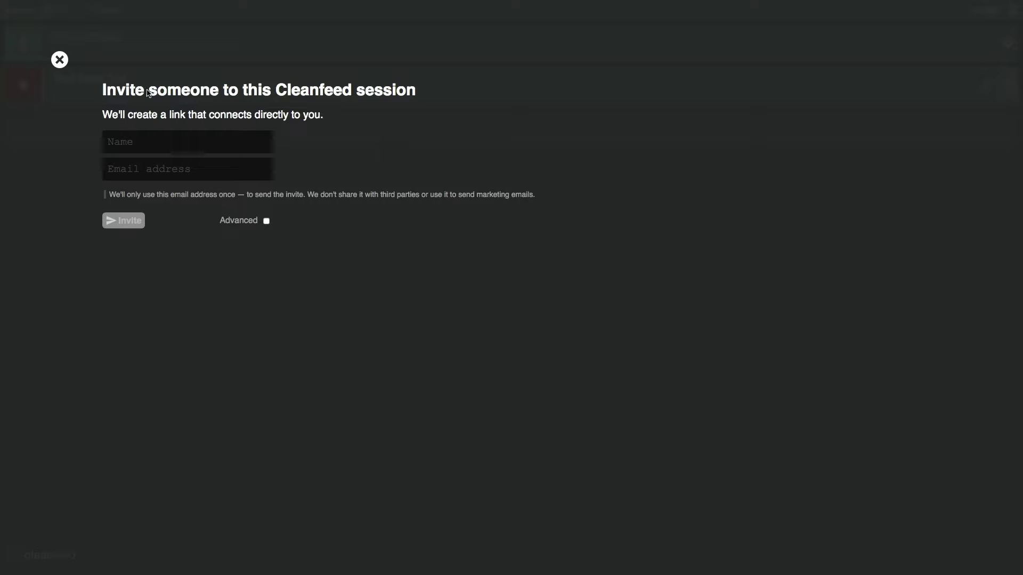
left_click(60, 60)
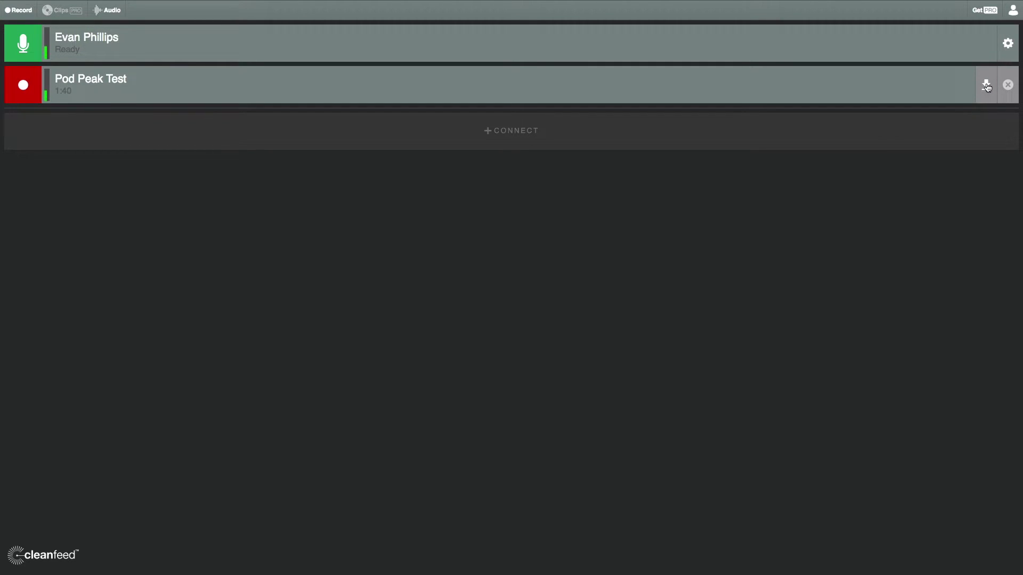
- Download the Pod Peak Test recording as a WAV file from its row
left_click(987, 86)
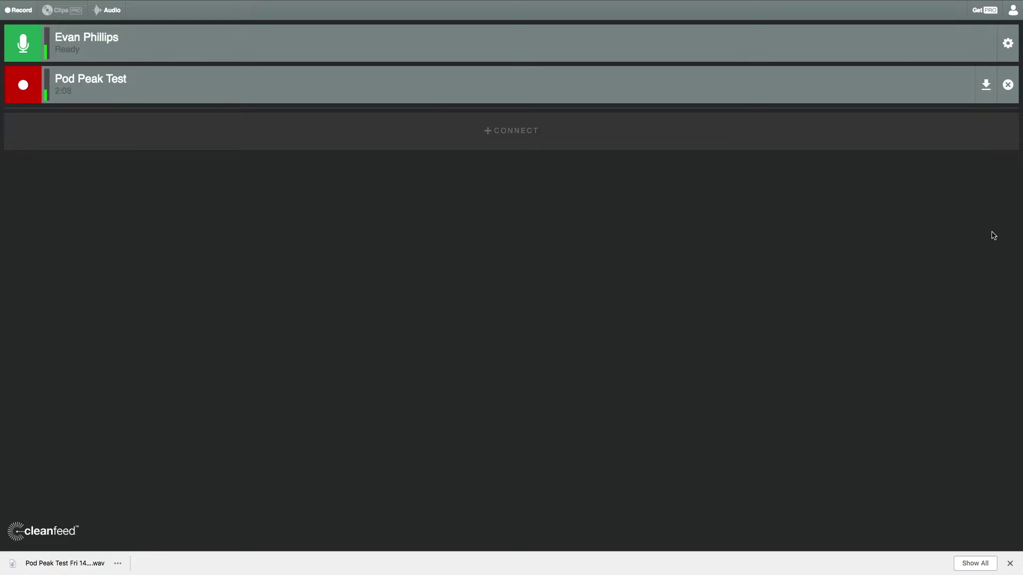
left_click(986, 86)
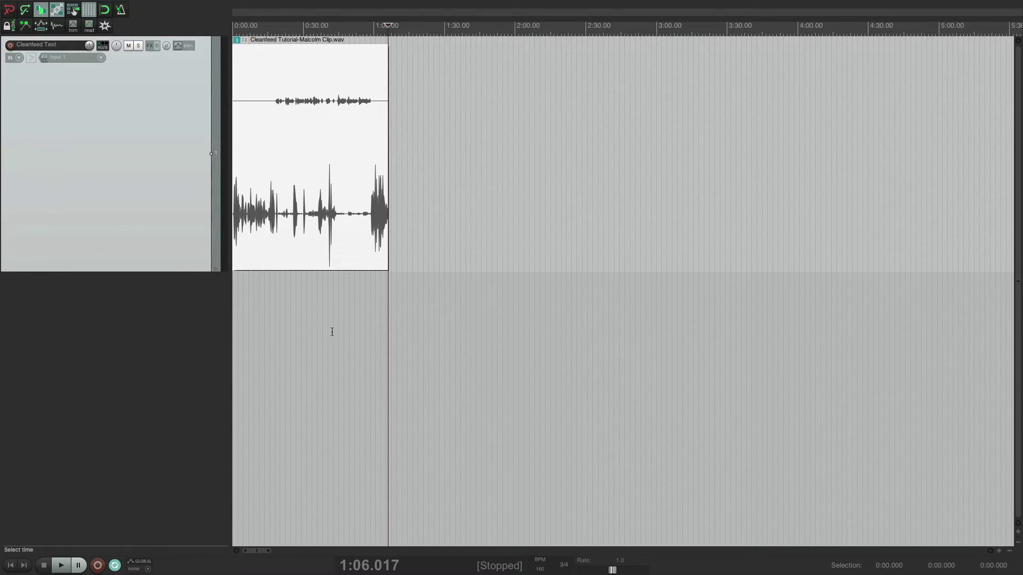
- Return the edit position to the start and scroll the arrange view to the top-left
key("Home")
scroll(267, 313, "up", 4)
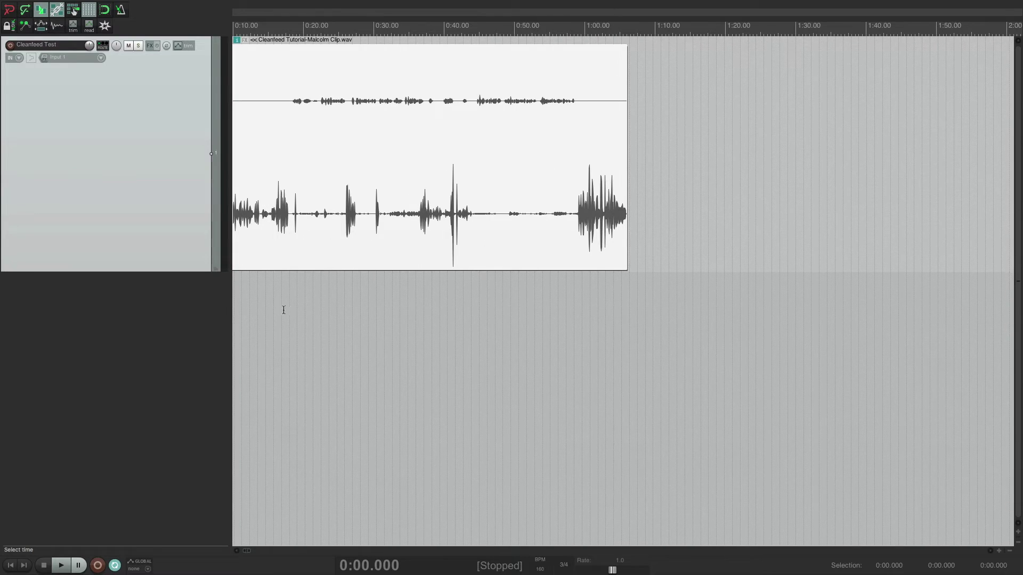
scroll(290, 308, "left", 2)
scroll(291, 305, "up", 1)
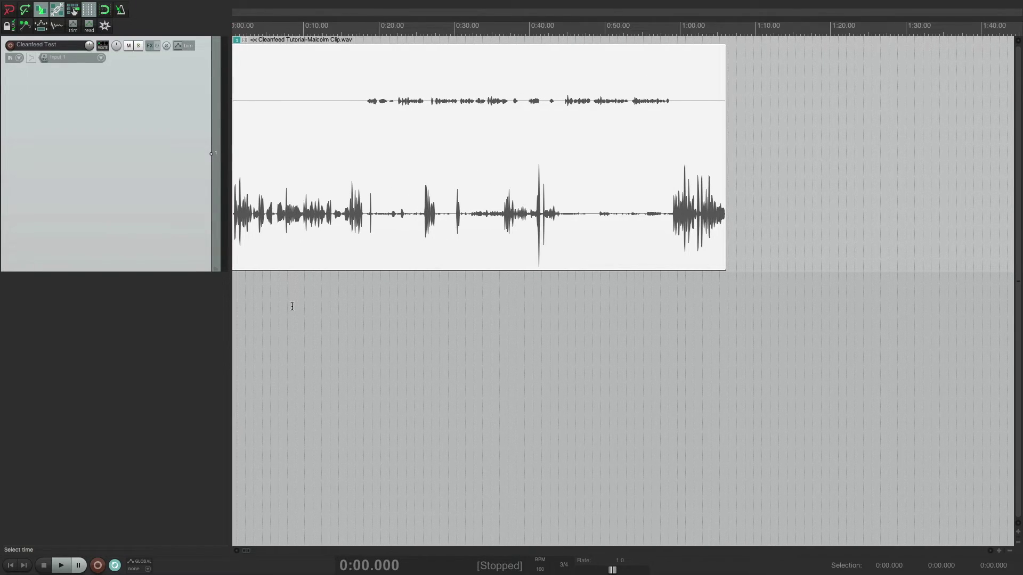
scroll(292, 306, "left", 1)
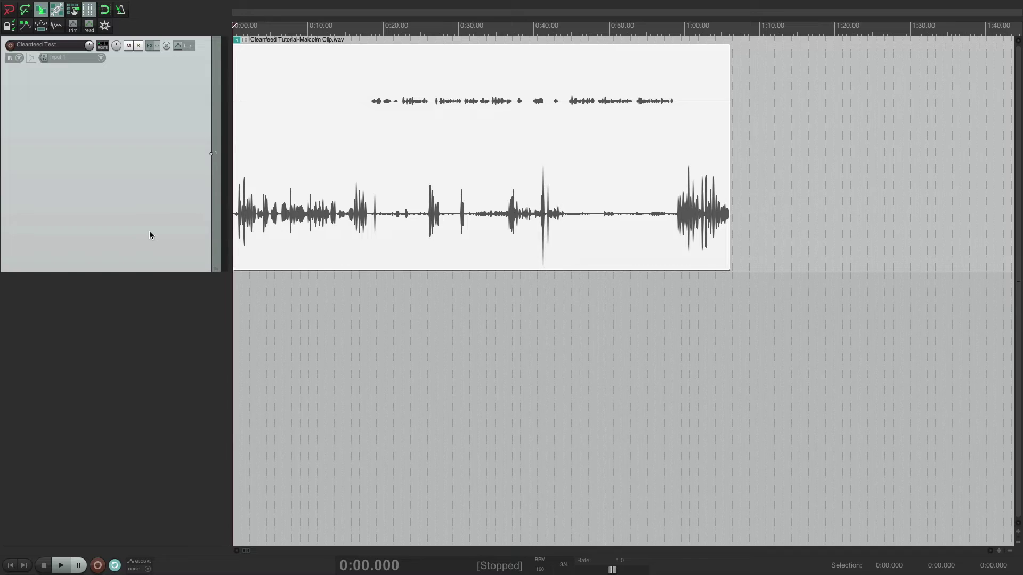
- Duplicate the interview track and name the first track after the host
key("ctrl+alt+d")
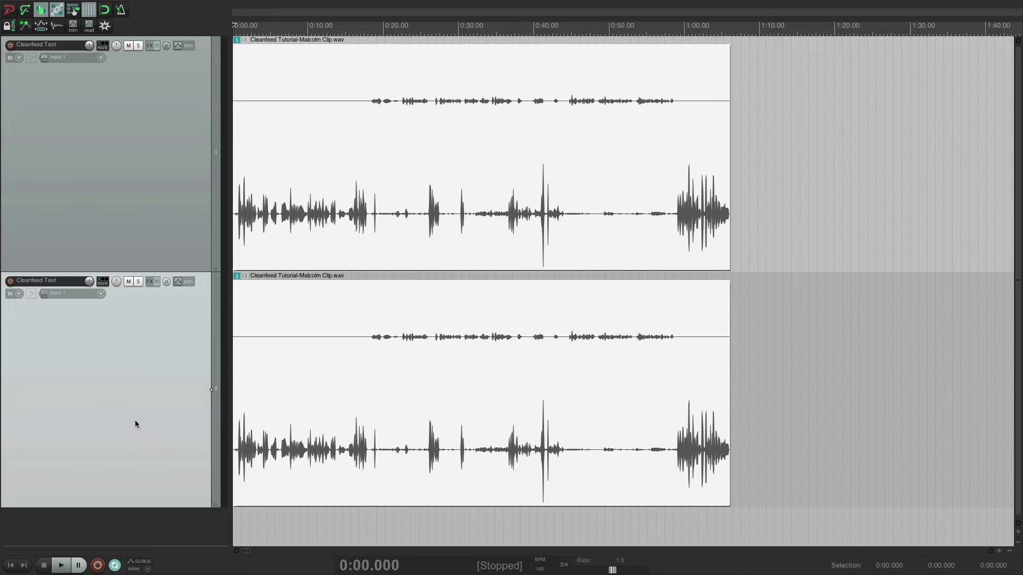
double_click(53, 47)
type("Evan")
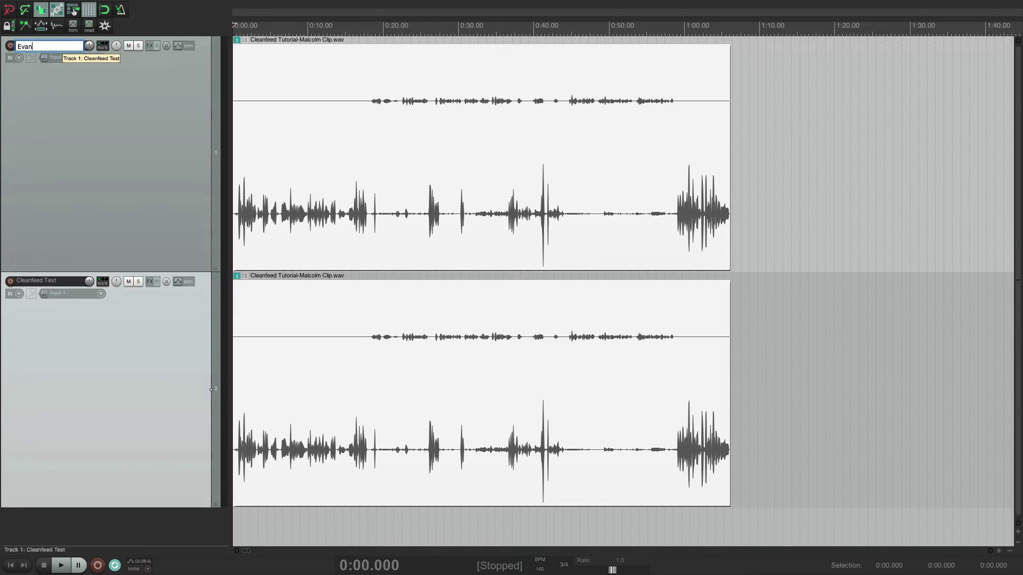
key("Return")
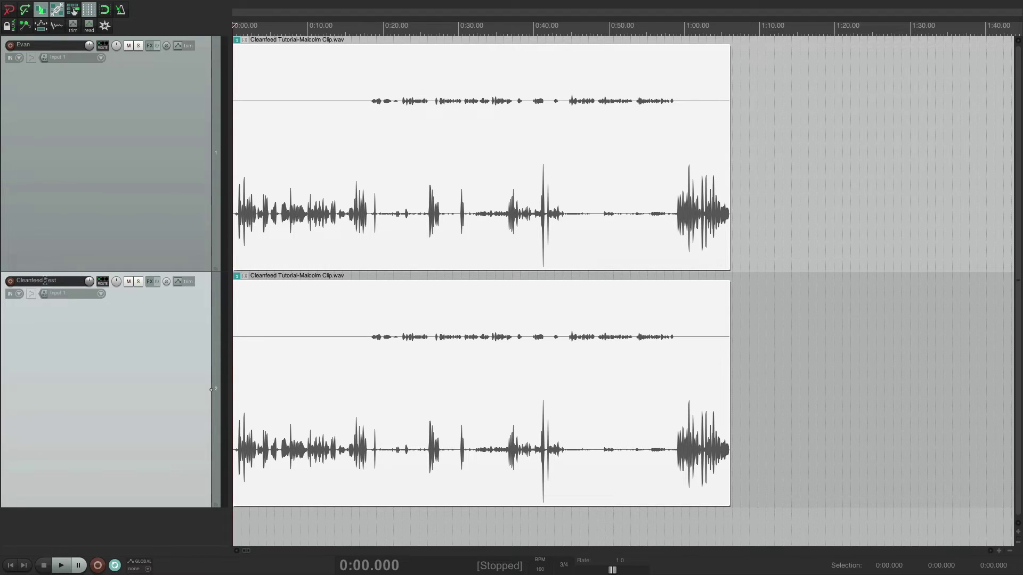
- Rename the second track to 'Interviewee'
double_click(46, 282)
type("Interviewee")
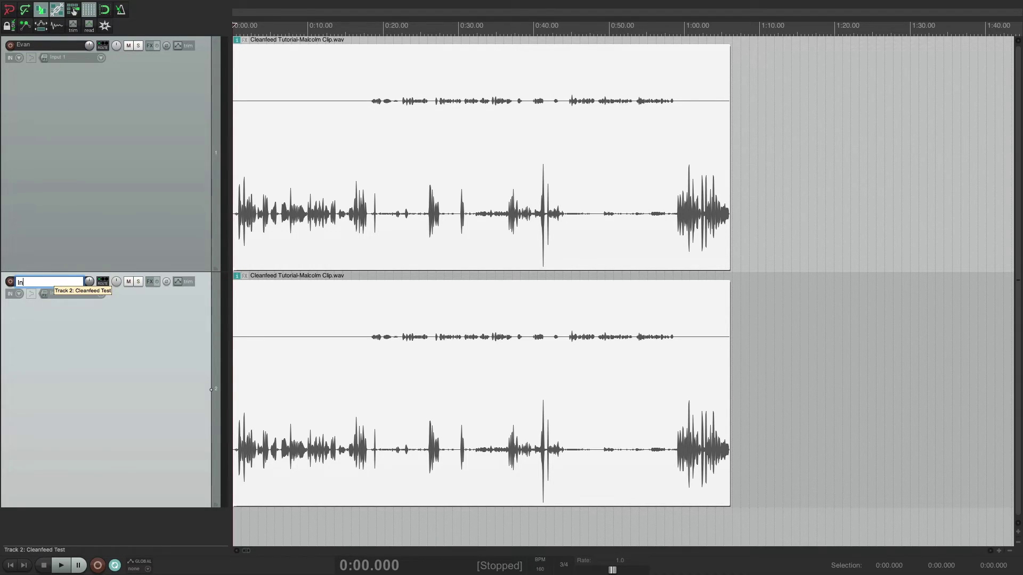
left_click(273, 179)
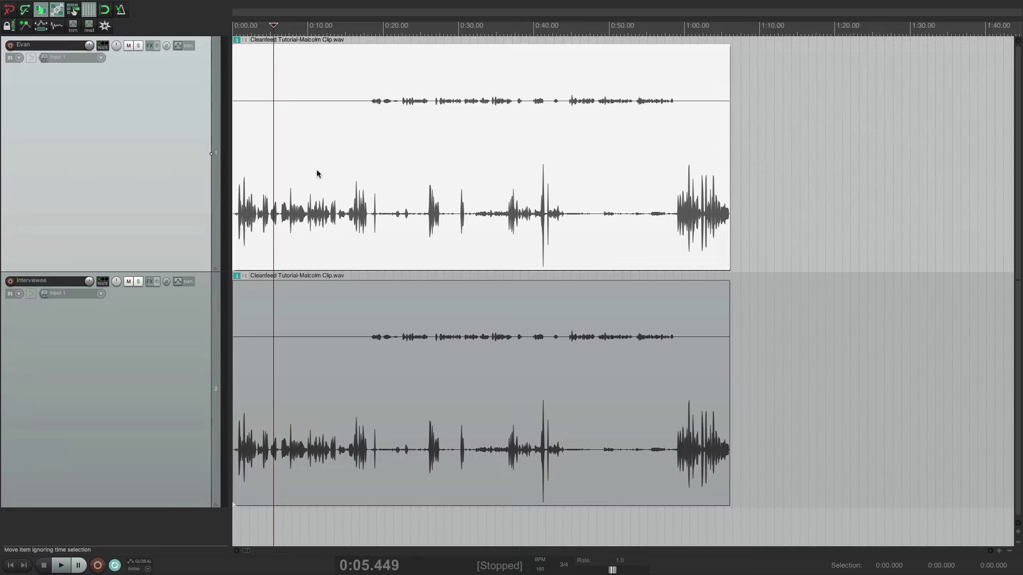
right_click(315, 171)
- Set the host item's take channel mode to Mono (left)
mouse_move(396, 178)
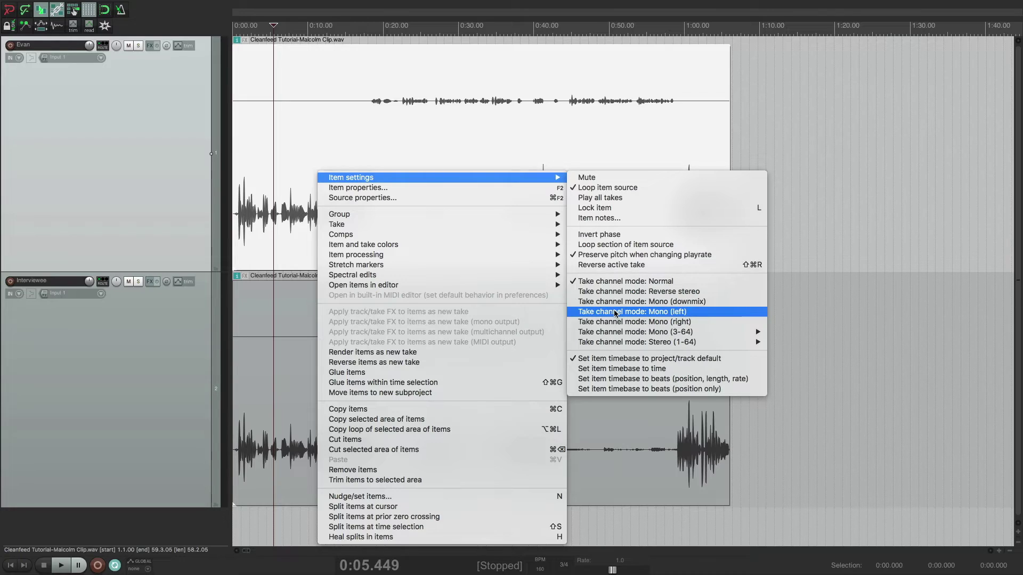
left_click(616, 313)
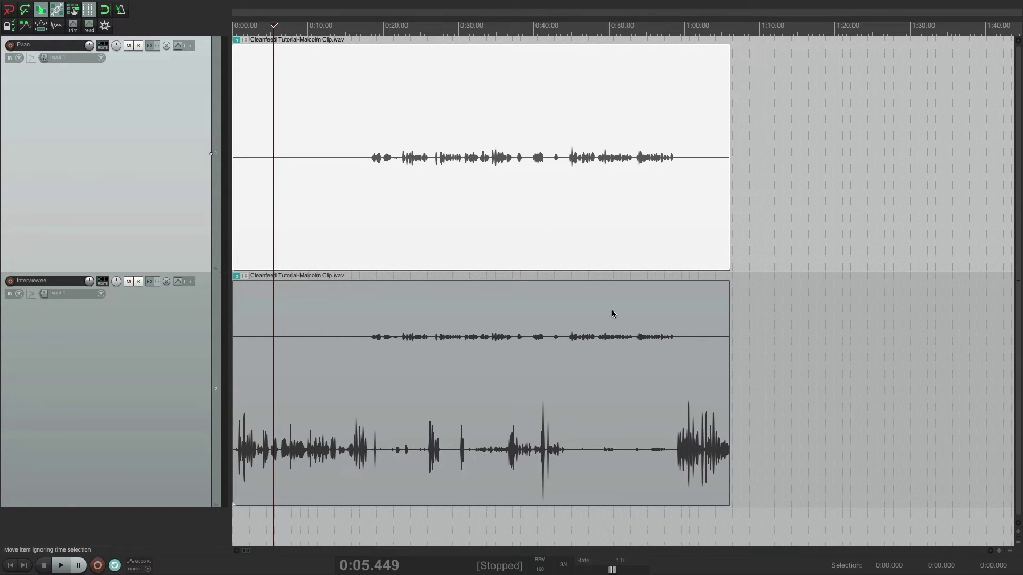
left_click(381, 366)
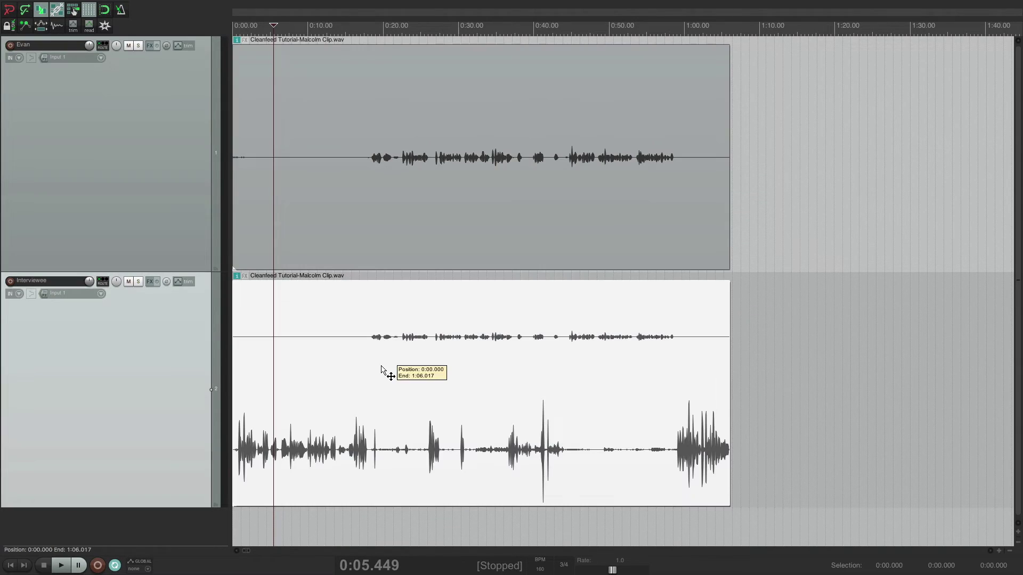
- Set the Interviewee item's take channel mode to Mono (right)
right_click(379, 401)
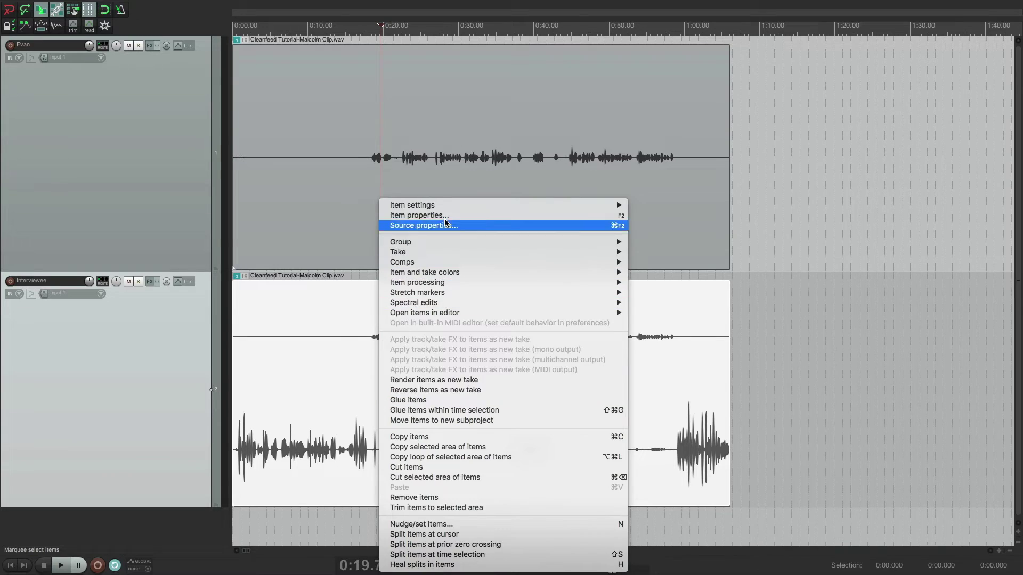
mouse_move(447, 206)
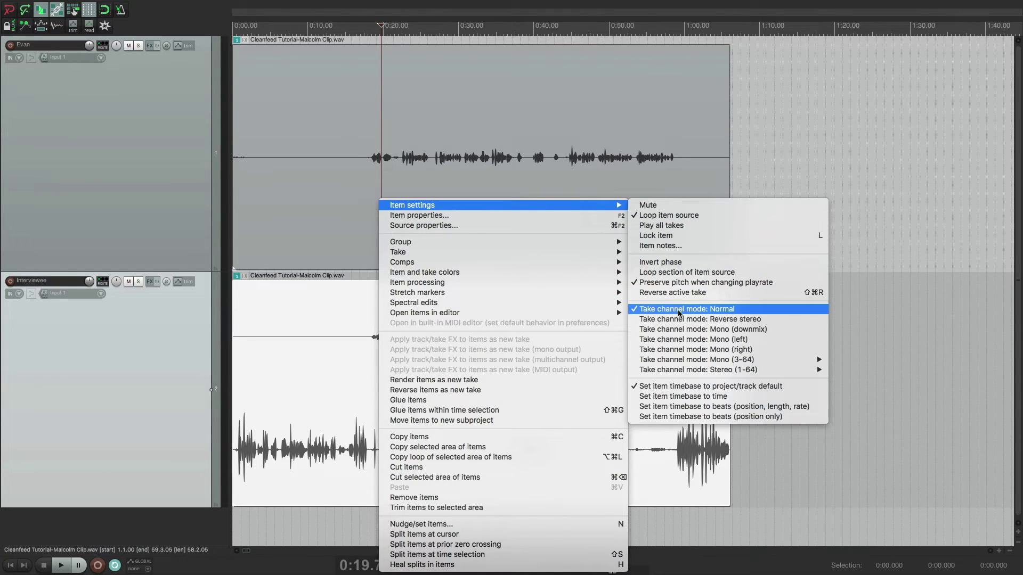
left_click(678, 350)
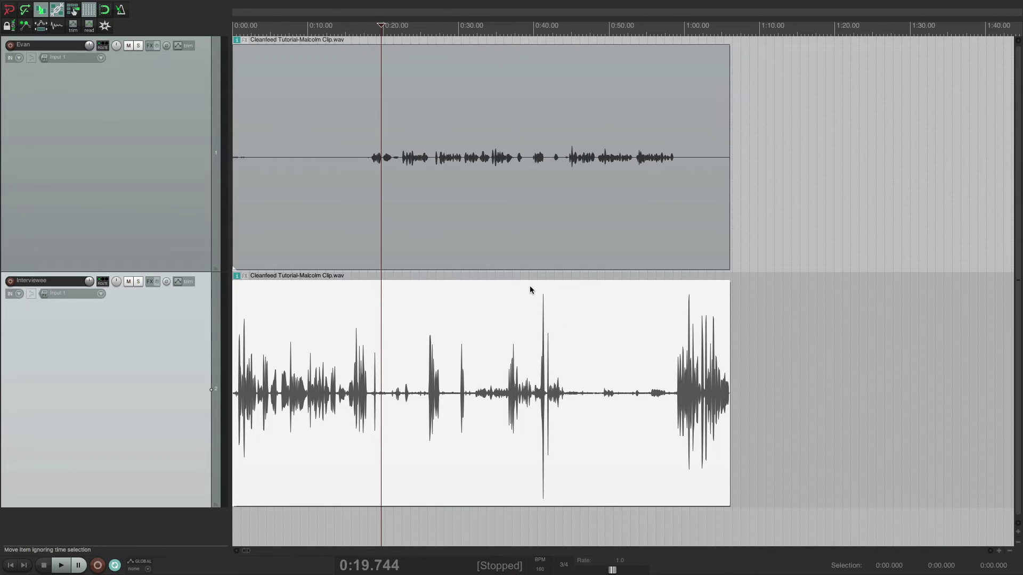
- Drag the Interviewee item's volume handle down to -4.12 dB
left_click_drag(530, 282, 532, 366)
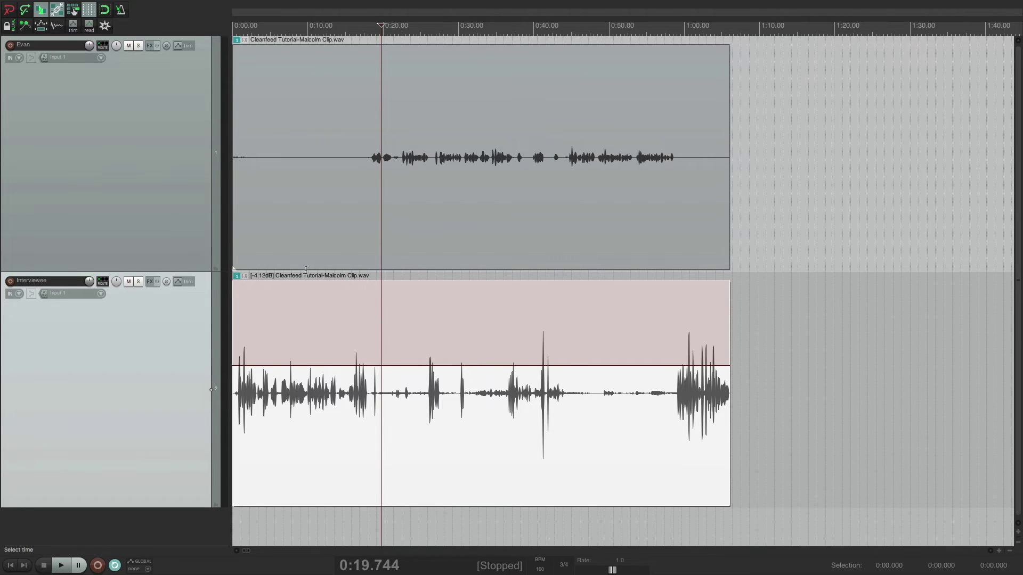
left_click(264, 28)
scroll(270, 46, "up", 3)
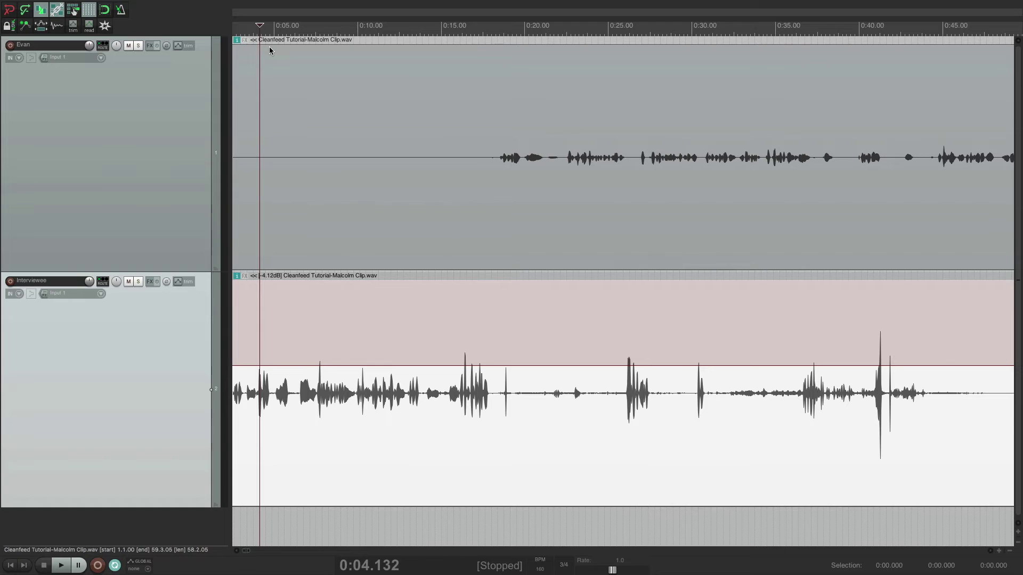
scroll(270, 47, "up", 2)
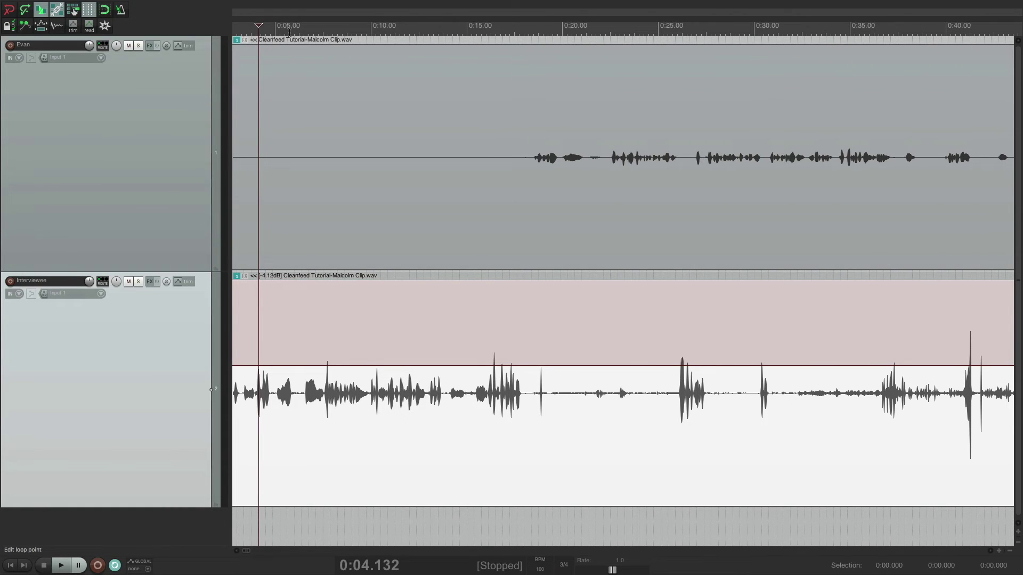
left_click(290, 31)
left_click(297, 31)
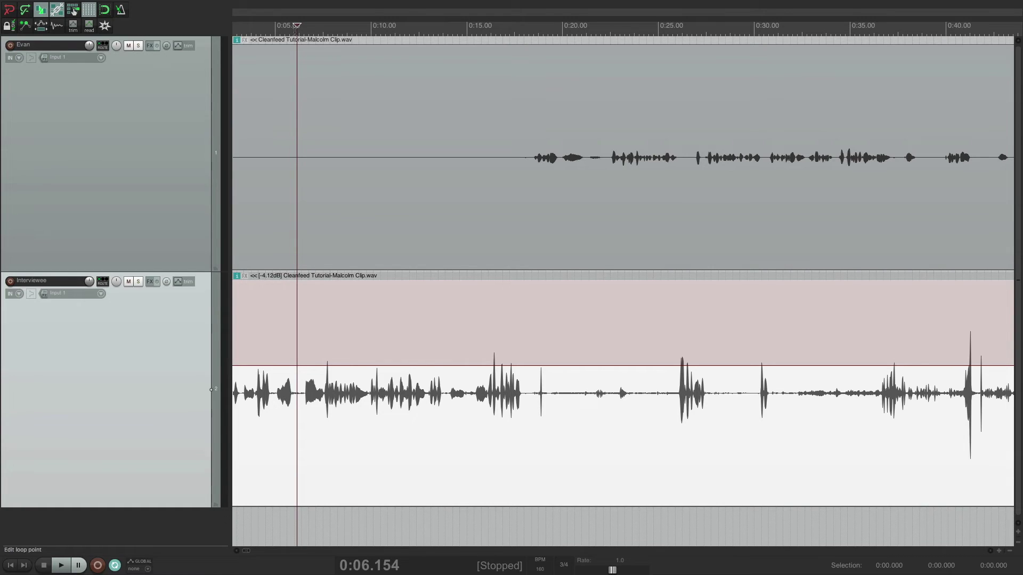
key("space")
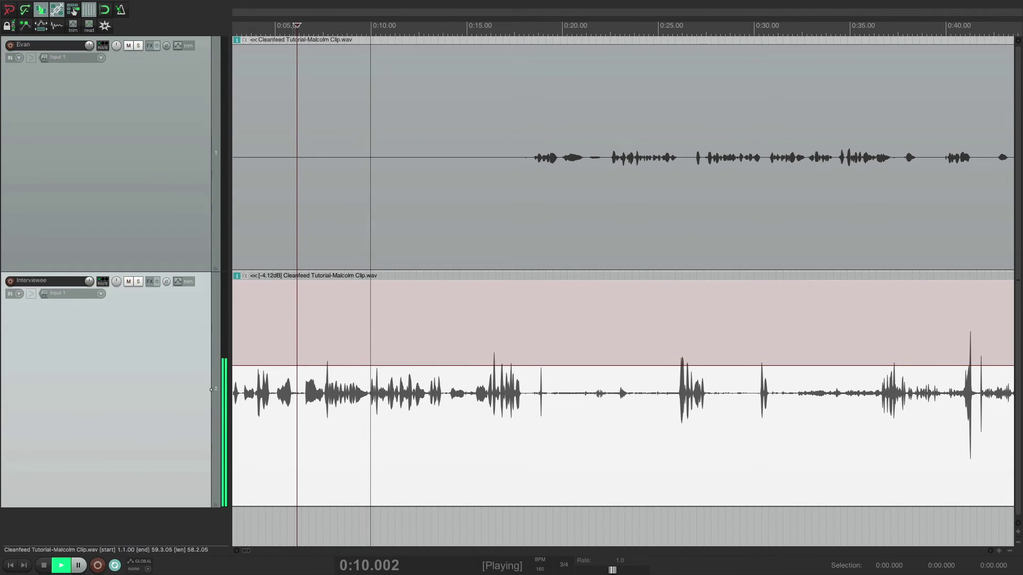
key("space")
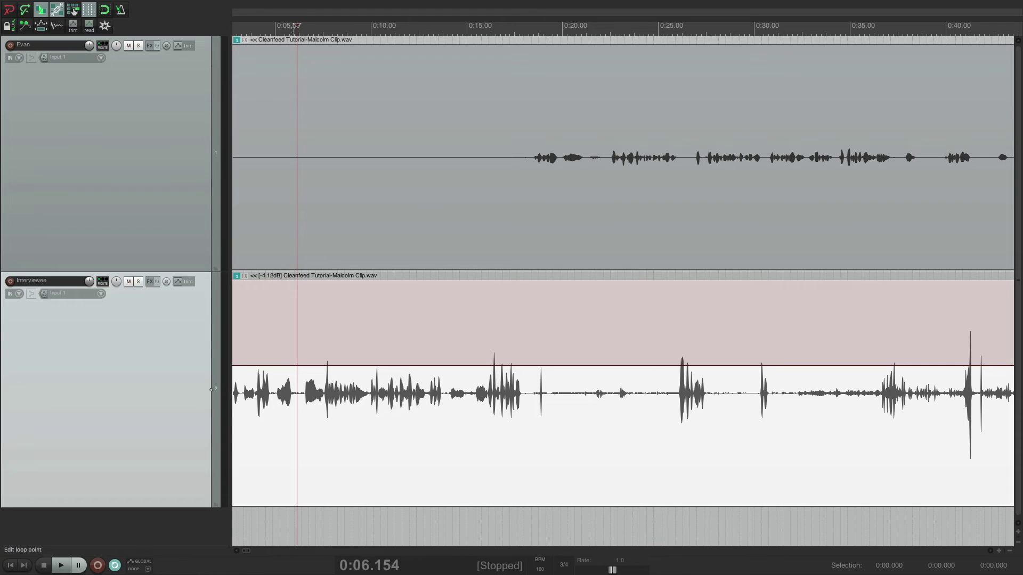
left_click(138, 45)
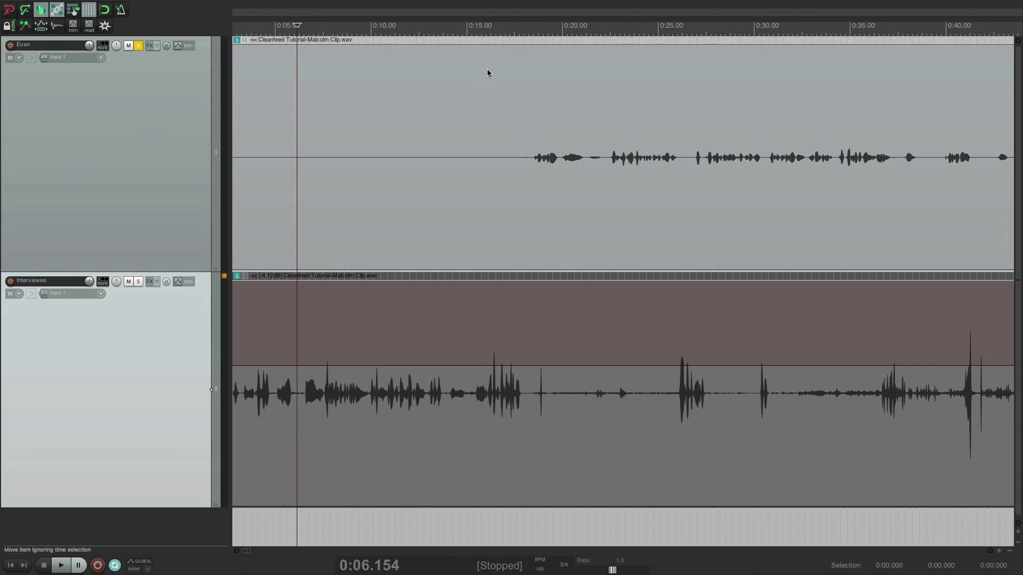
left_click(600, 39)
key("space")
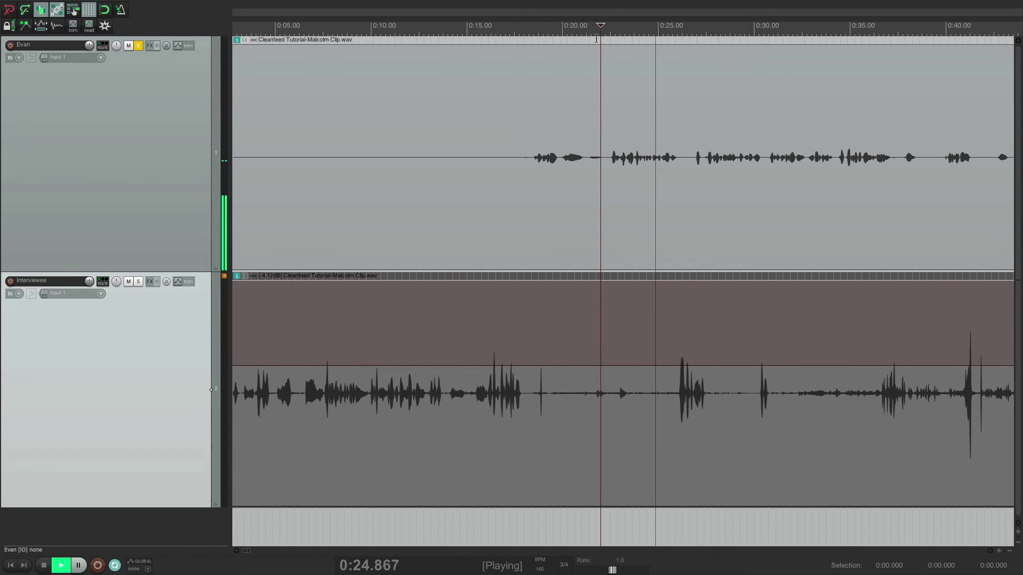
key("space")
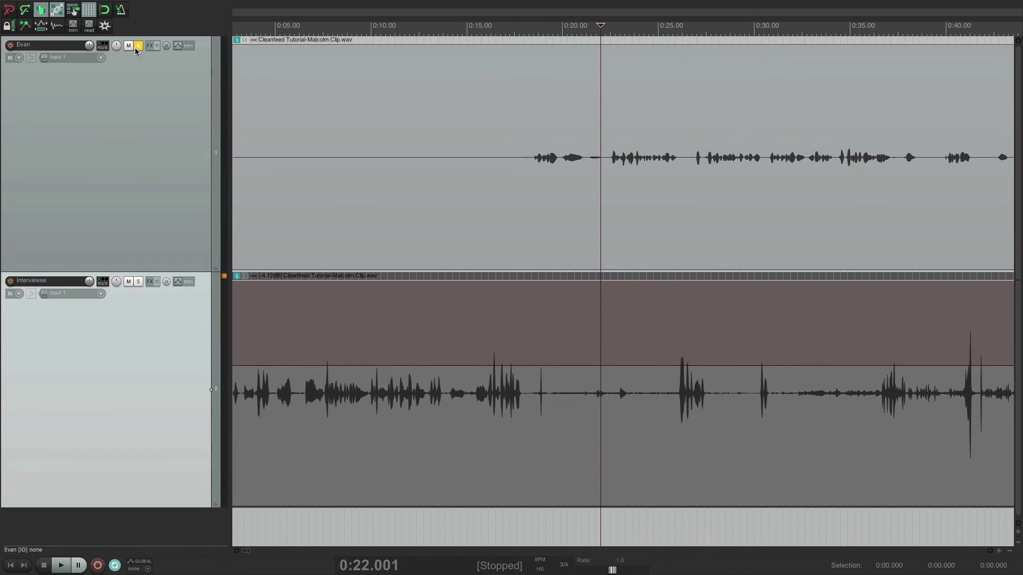
left_click(137, 48)
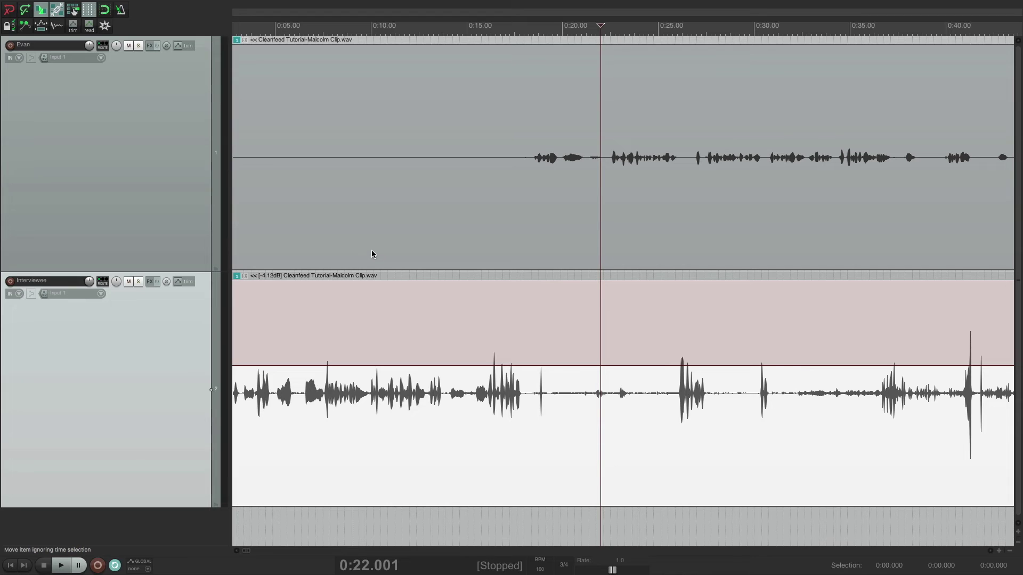
- Split both speaker items at about 0:11 and 0:17
left_click(370, 219)
left_click(364, 391, "ctrl")
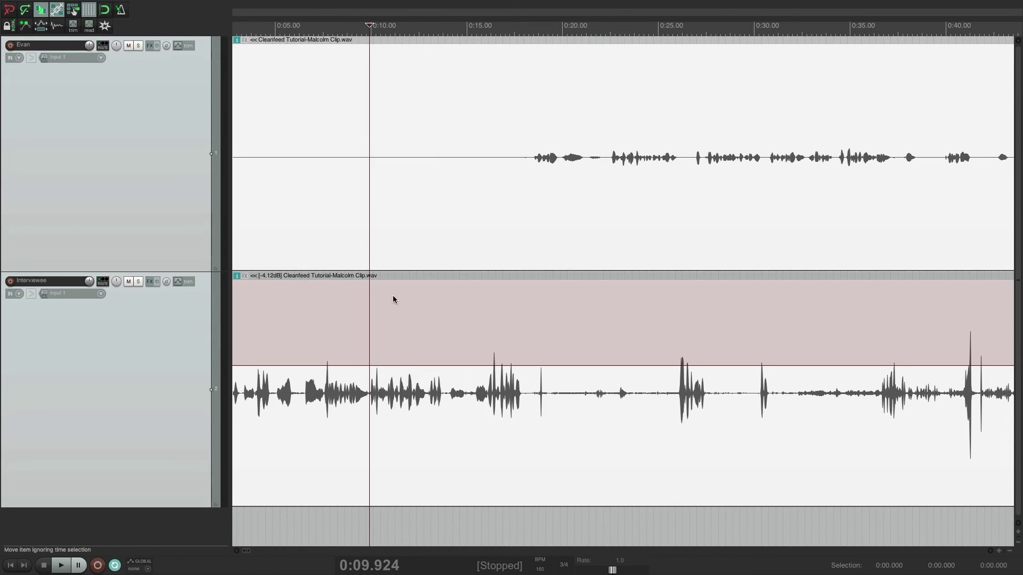
key("s")
left_click(496, 214)
left_click(505, 445, "ctrl")
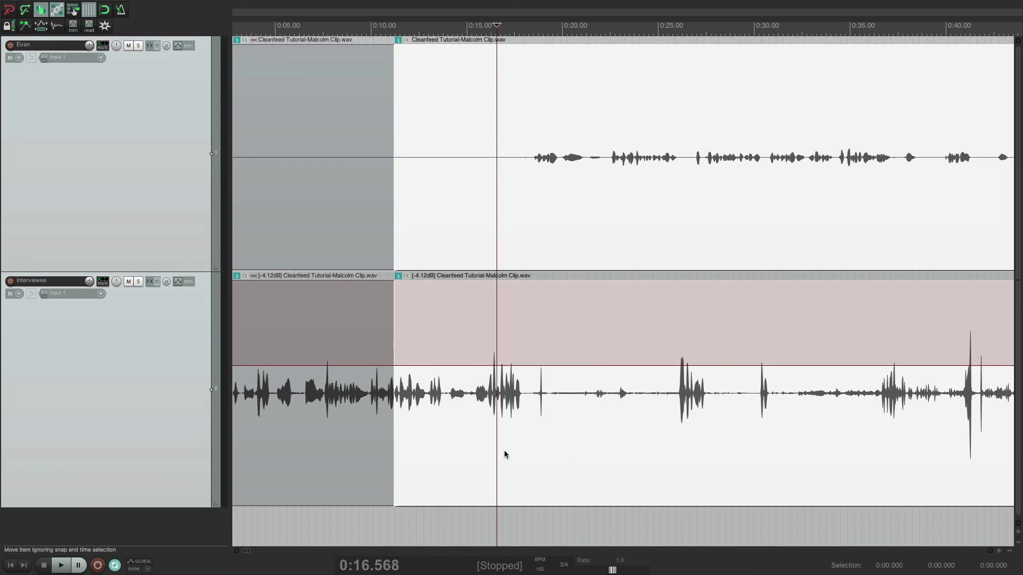
key("s")
- Delete the middle pieces between 0:11 and 0:17 from both tracks
left_click(433, 199)
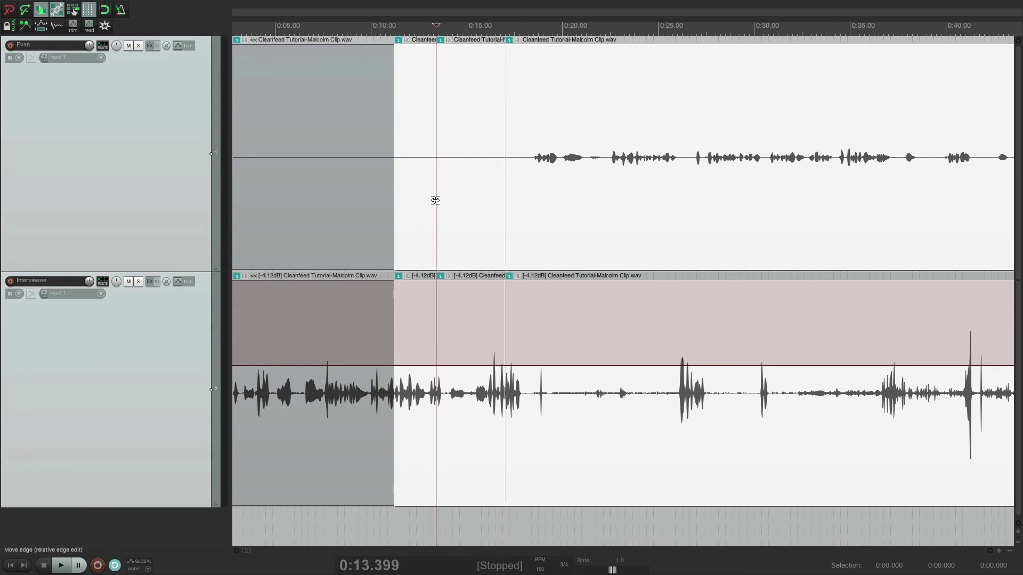
left_click(430, 404, "ctrl")
key("s")
key("Delete")
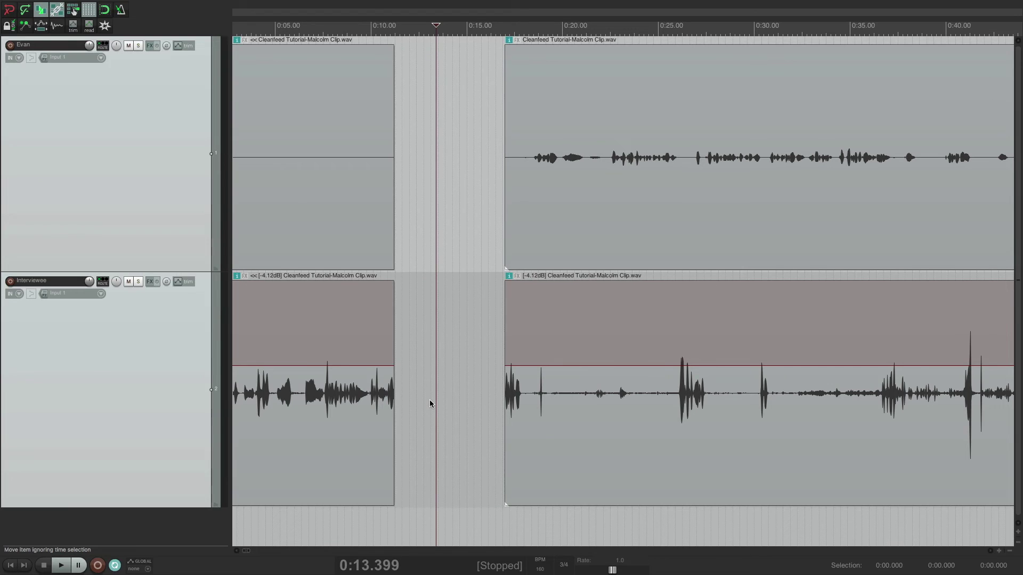
- Trial-move the later pieces left toward 0:12, then undo the move
left_click(614, 219)
left_click_drag(613, 218, 587, 225)
left_click(594, 277, "ctrl")
left_click_drag(603, 340, 499, 339)
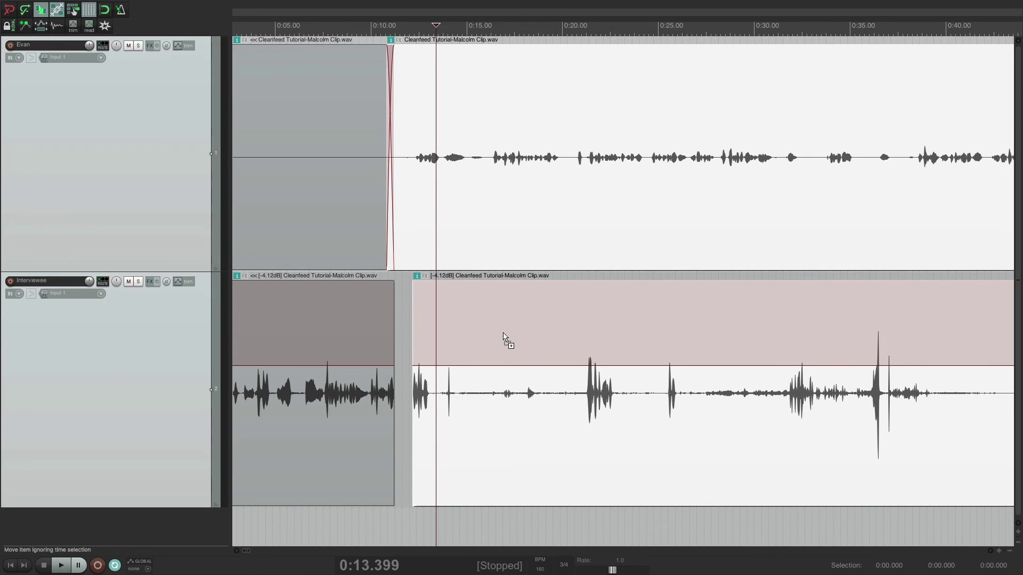
key("ctrl+z")
key("ctrl+z")
scroll(503, 331, "down", 3)
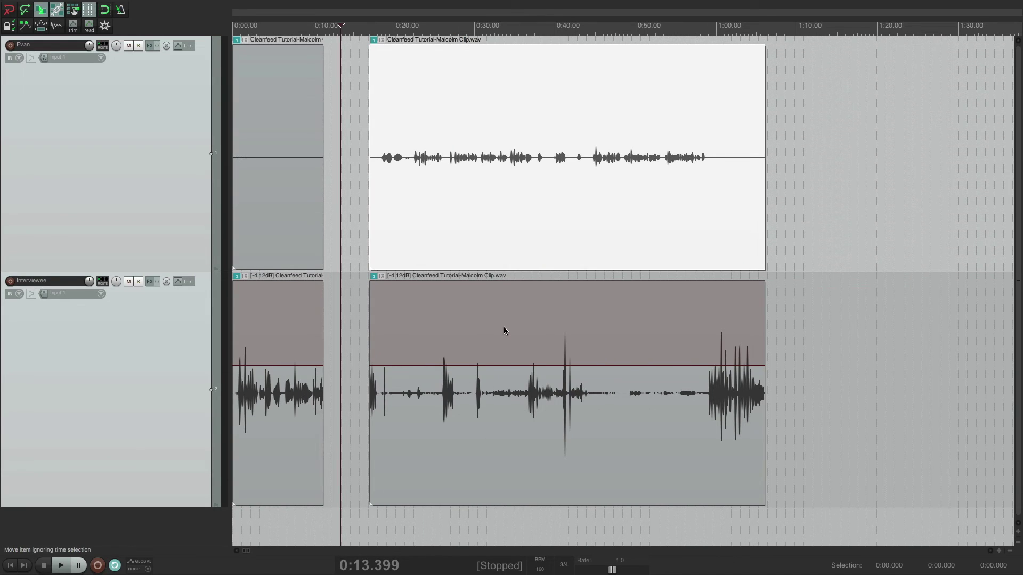